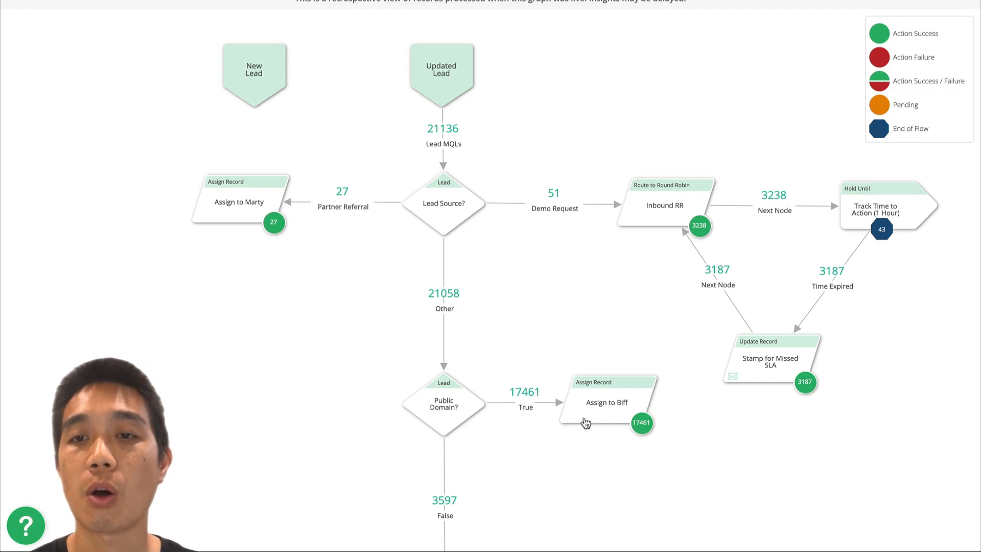
Examine the record counts along the live lead routing graph, from the lead triggers down to the matched opportunity and account type branches.
{"action": "scroll", "coordinate": [797, 368], "scroll_direction": "down", "scroll_amount": 1}
{"action": "scroll", "coordinate": [797, 368], "scroll_direction": "down", "scroll_amount": 4}
{"action": "scroll", "coordinate": [797, 368], "scroll_direction": "up", "scroll_amount": 5}
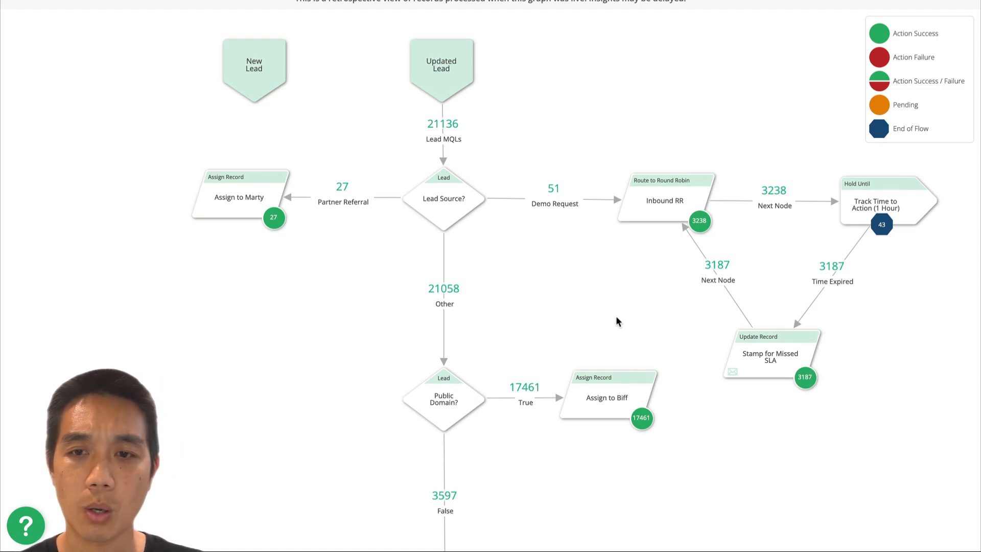
{"action": "scroll", "coordinate": [540, 319], "scroll_direction": "down", "scroll_amount": 1}
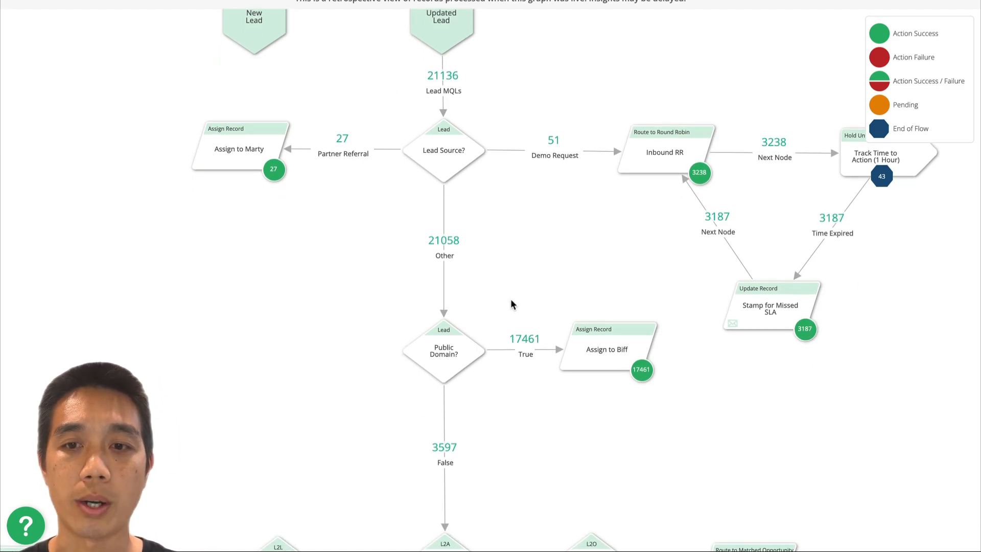
{"action": "scroll", "coordinate": [511, 300], "scroll_direction": "down", "scroll_amount": 7}
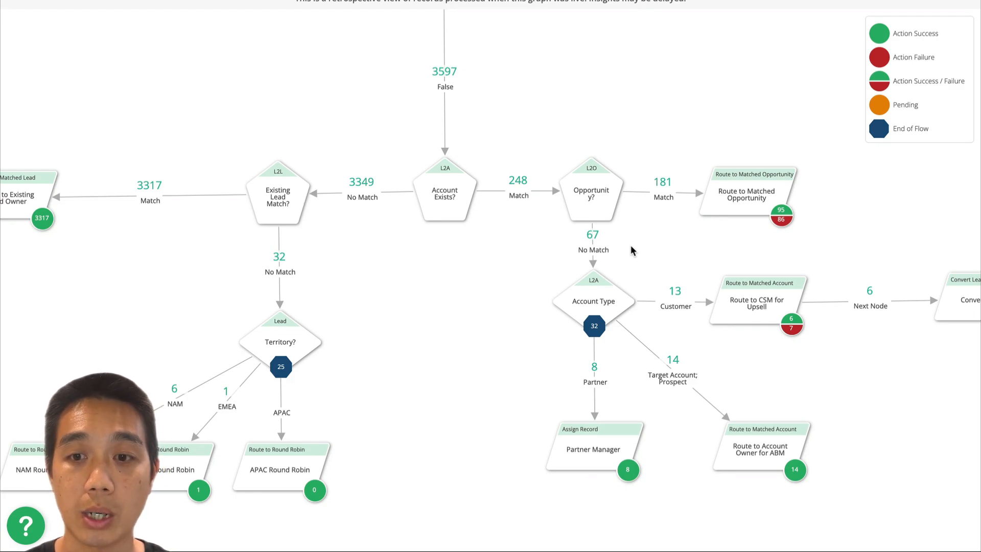
{"action": "left_click", "coordinate": [588, 240]}
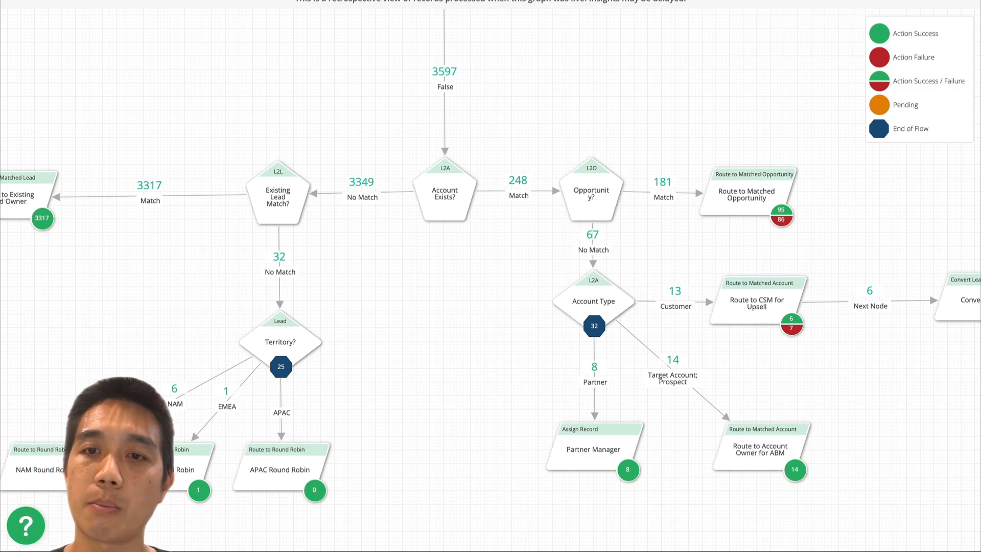
{"action": "scroll", "coordinate": [687, 240], "scroll_direction": "up", "scroll_amount": 1}
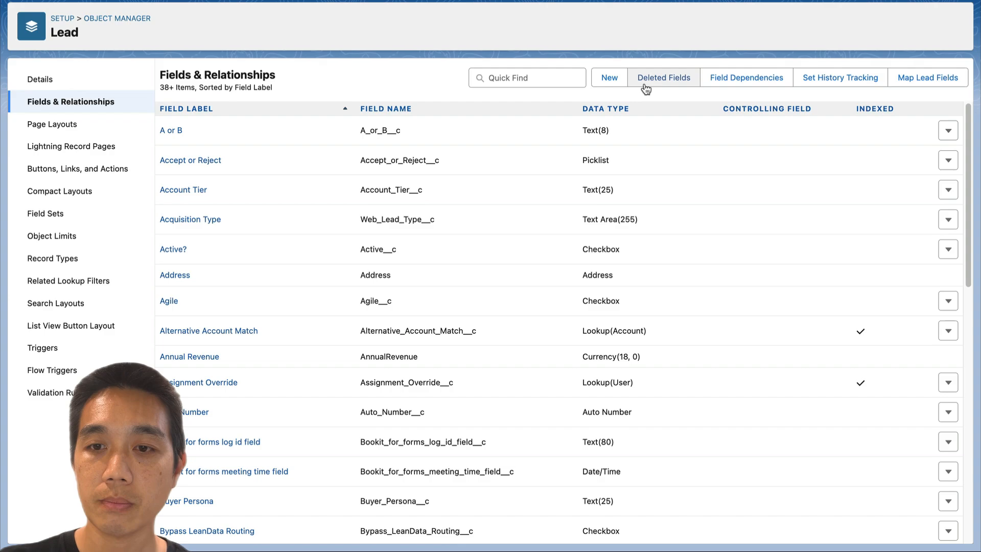
Start a new custom field on the Salesforce Lead object with the Date/Time data type.
{"action": "left_click", "coordinate": [609, 78]}
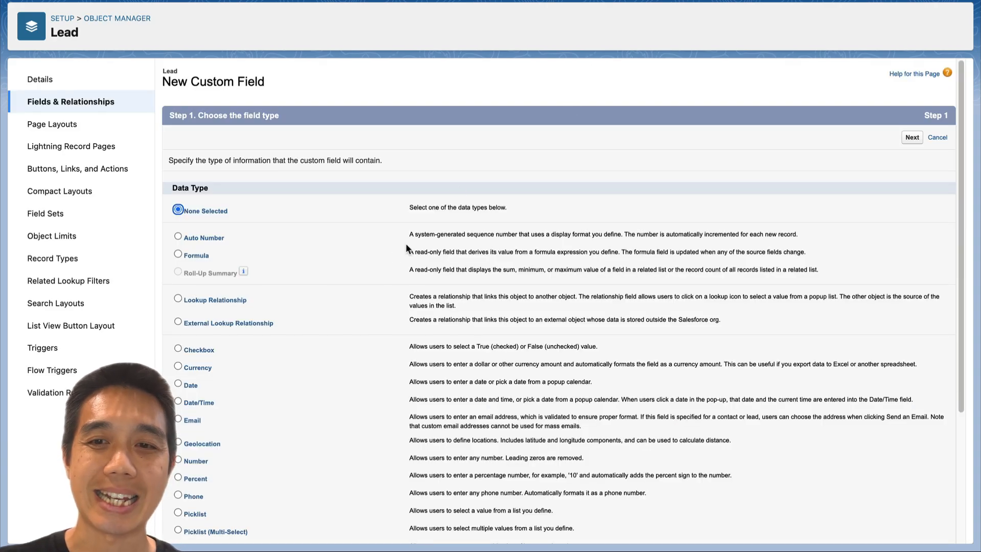
{"action": "scroll", "coordinate": [364, 317], "scroll_direction": "down", "scroll_amount": 2}
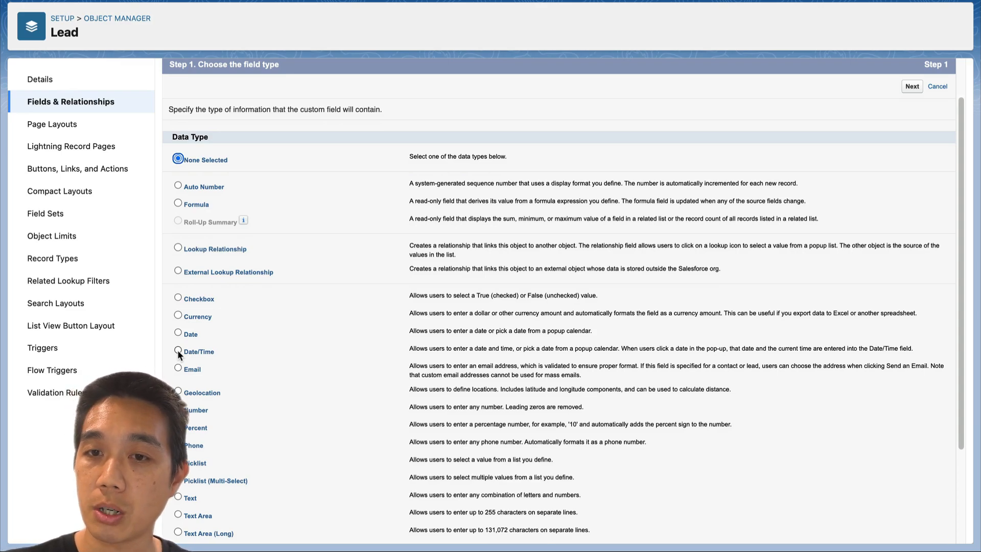
{"action": "left_click", "coordinate": [177, 350]}
{"action": "scroll", "coordinate": [345, 350], "scroll_direction": "up", "scroll_amount": 1}
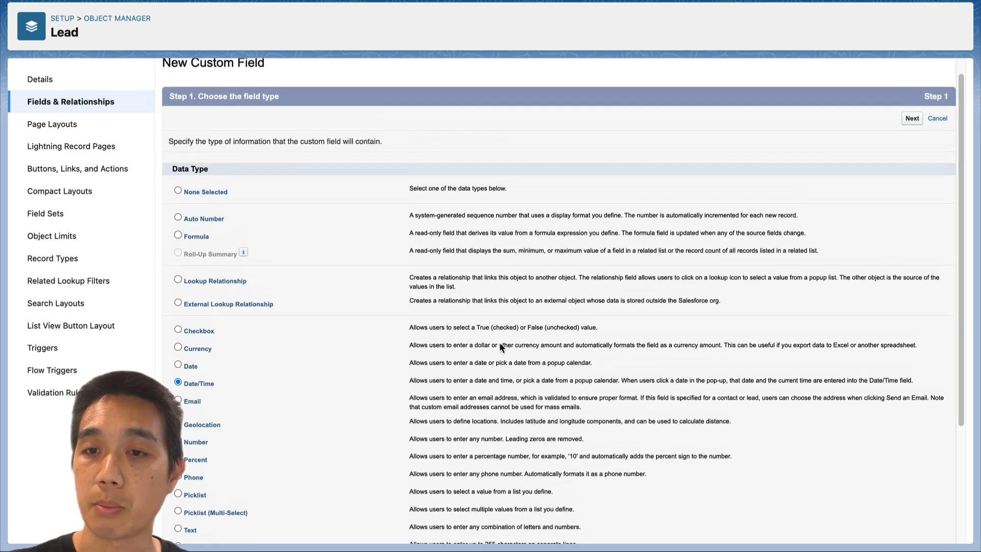
{"action": "left_click", "coordinate": [912, 119]}
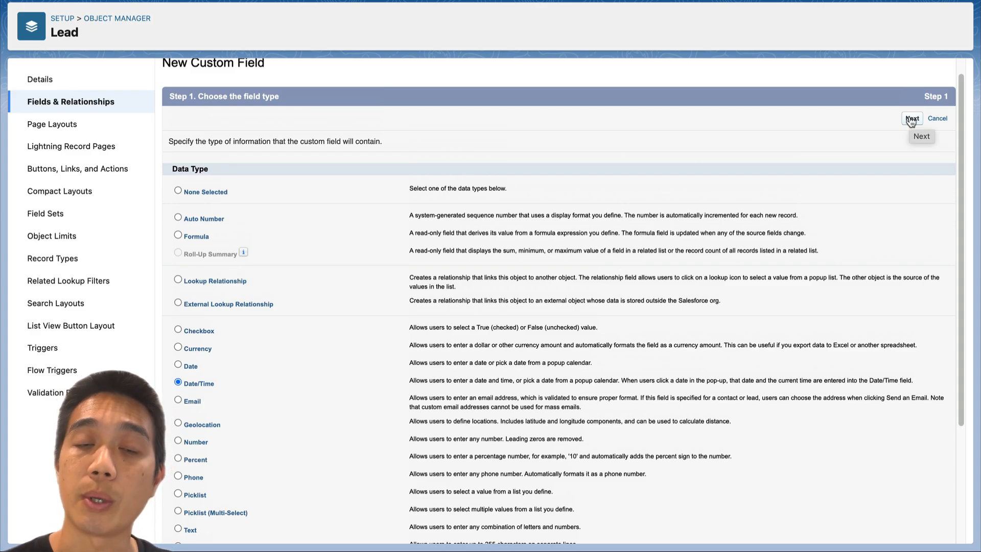
{"action": "left_click", "coordinate": [911, 120]}
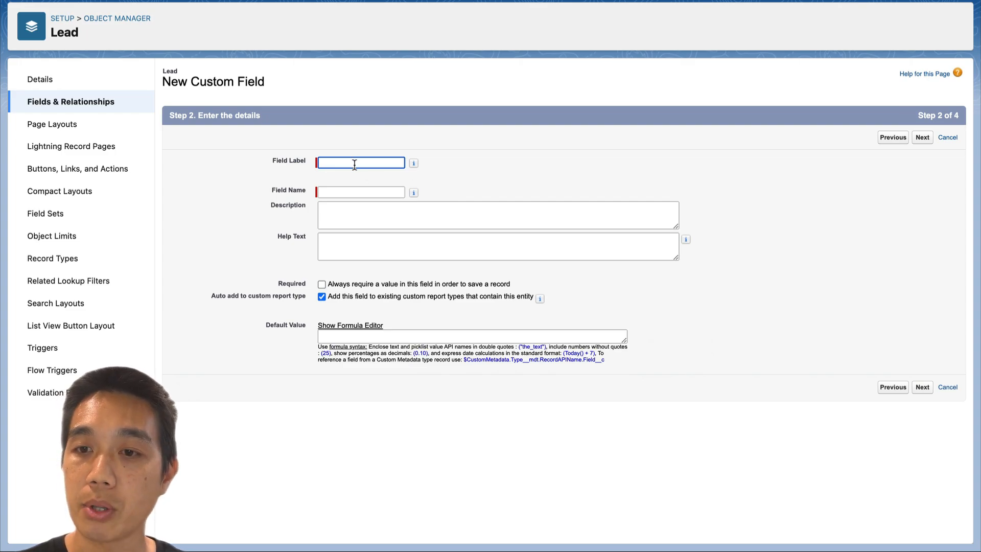
Label the field "No Opp When Routing?" and save it with the default field-level security and page layouts.
{"action": "type", "text": "No O"}
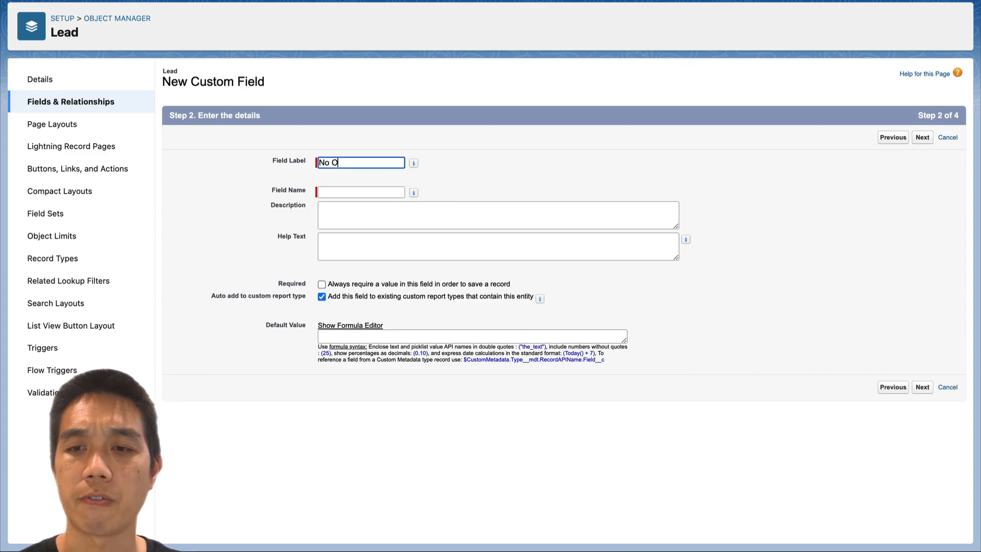
{"action": "type", "text": "pp When "}
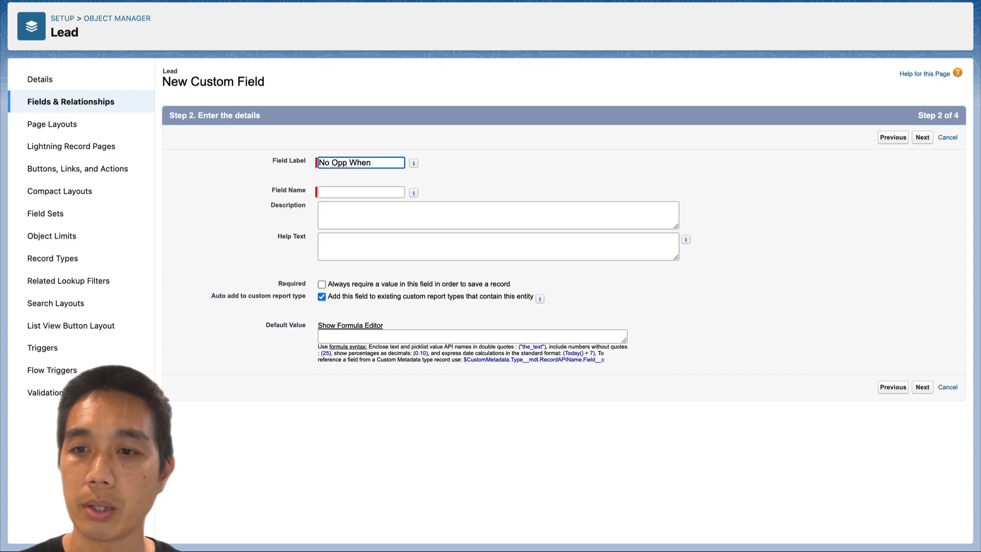
{"action": "type", "text": "Routing?"}
{"action": "key", "text": "Tab"}
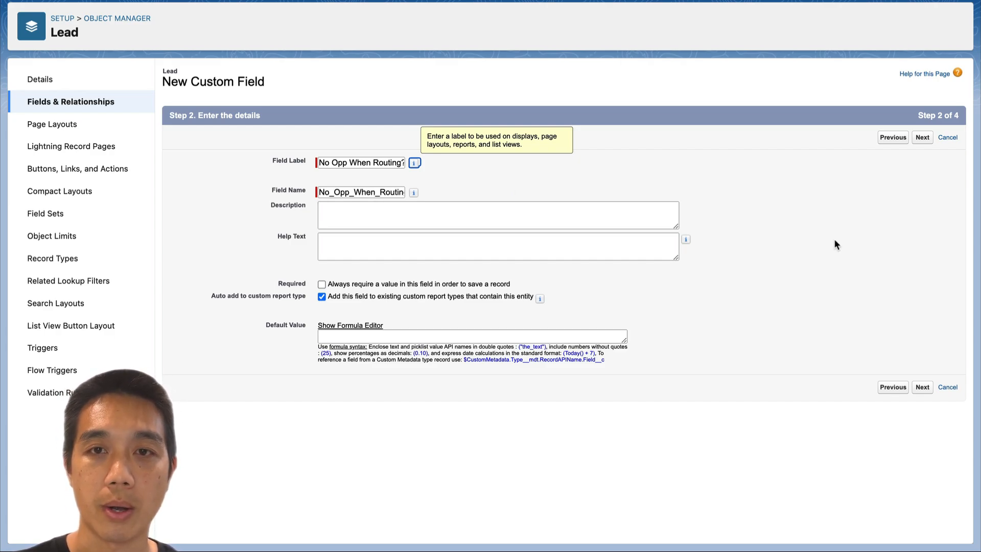
{"action": "left_click", "coordinate": [924, 139]}
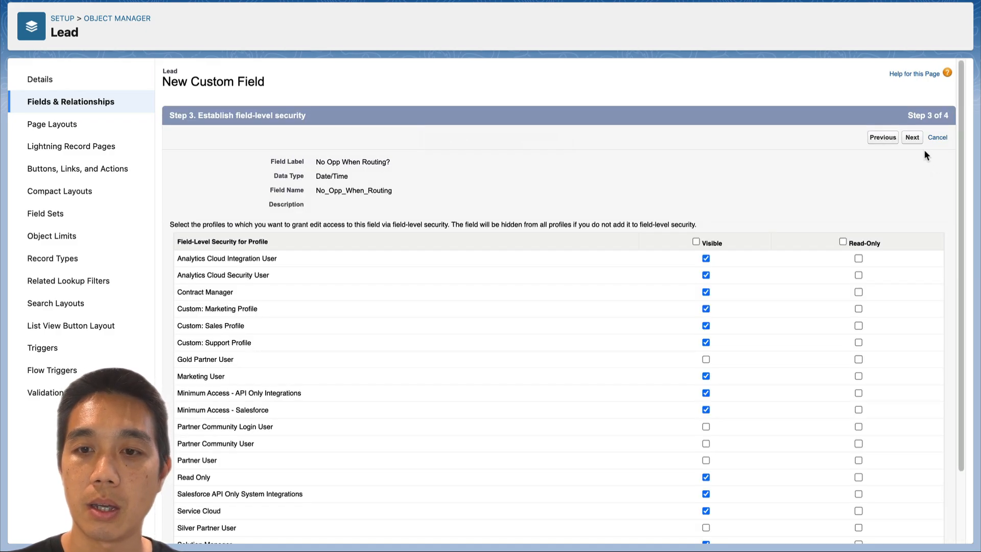
{"action": "left_click", "coordinate": [915, 139]}
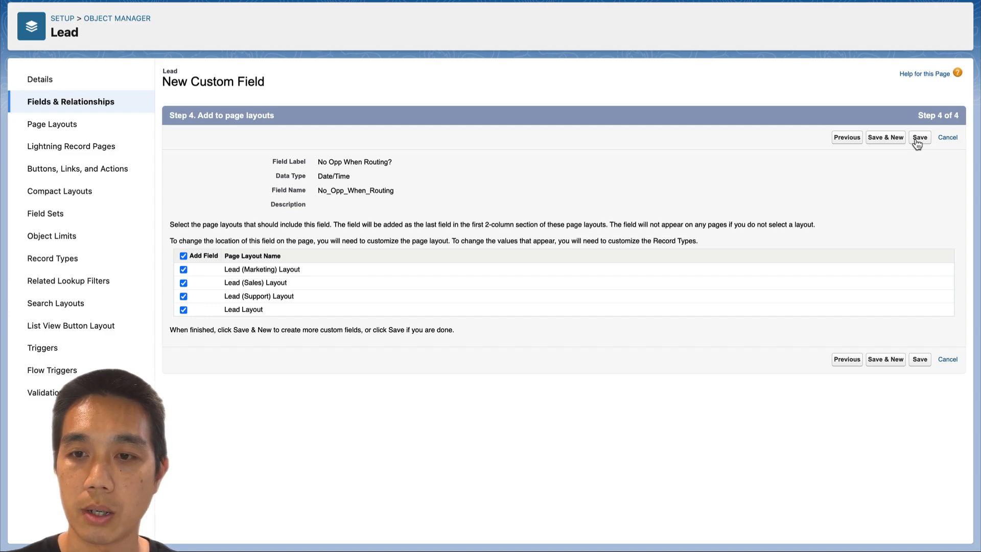
{"action": "left_click", "coordinate": [918, 141]}
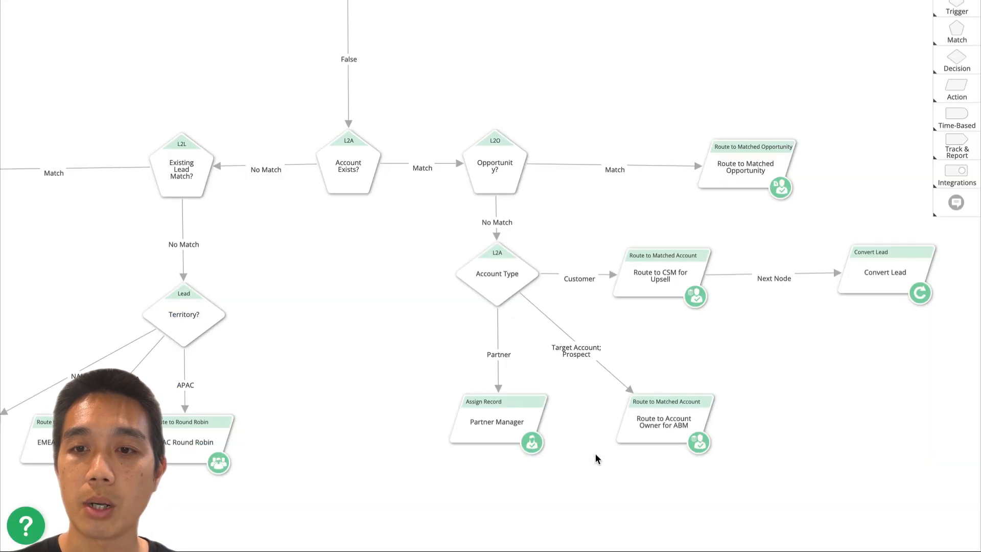
Examine the editable LeanData lead routing flow, from the Updated Lead trigger through the account, existing lead and opportunity match branches.
{"action": "scroll", "coordinate": [319, 282], "scroll_direction": "up", "scroll_amount": 10}
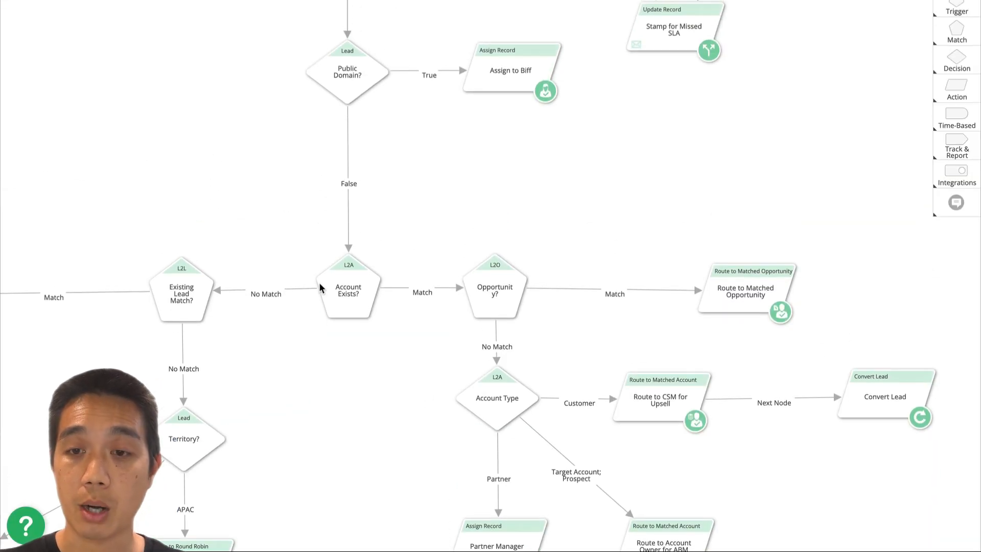
{"action": "scroll", "coordinate": [320, 288], "scroll_direction": "left", "scroll_amount": 2}
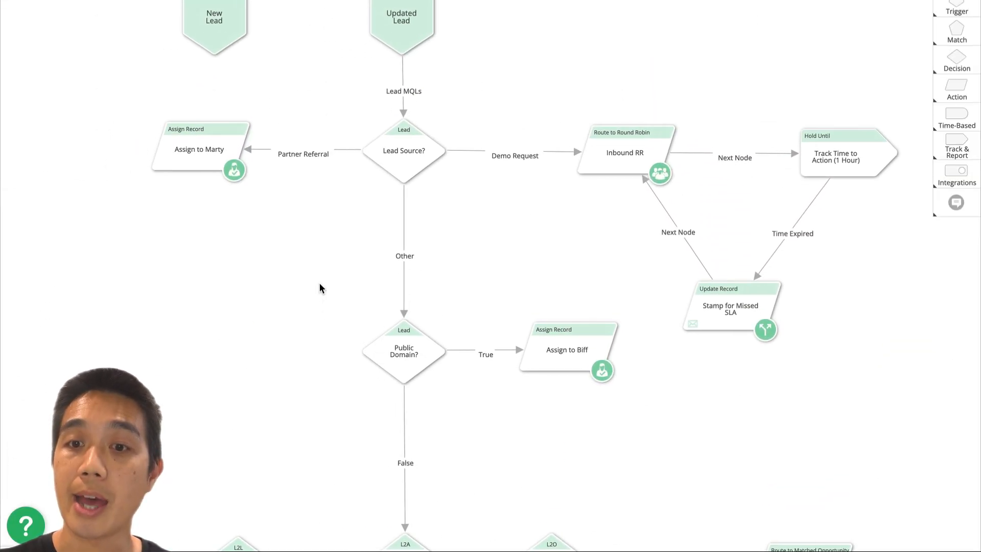
{"action": "scroll", "coordinate": [320, 287], "scroll_direction": "up", "scroll_amount": 1}
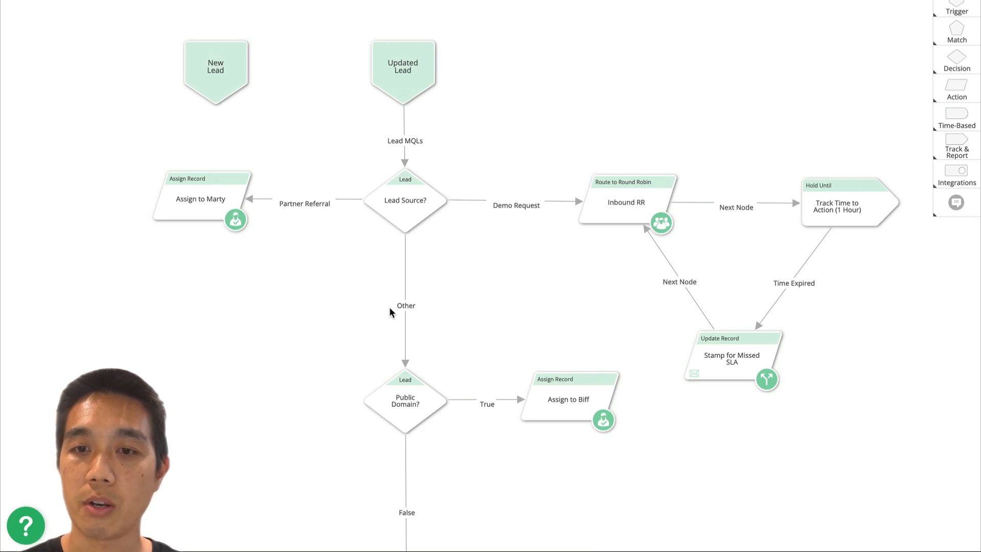
{"action": "scroll", "coordinate": [512, 319], "scroll_direction": "down", "scroll_amount": 9}
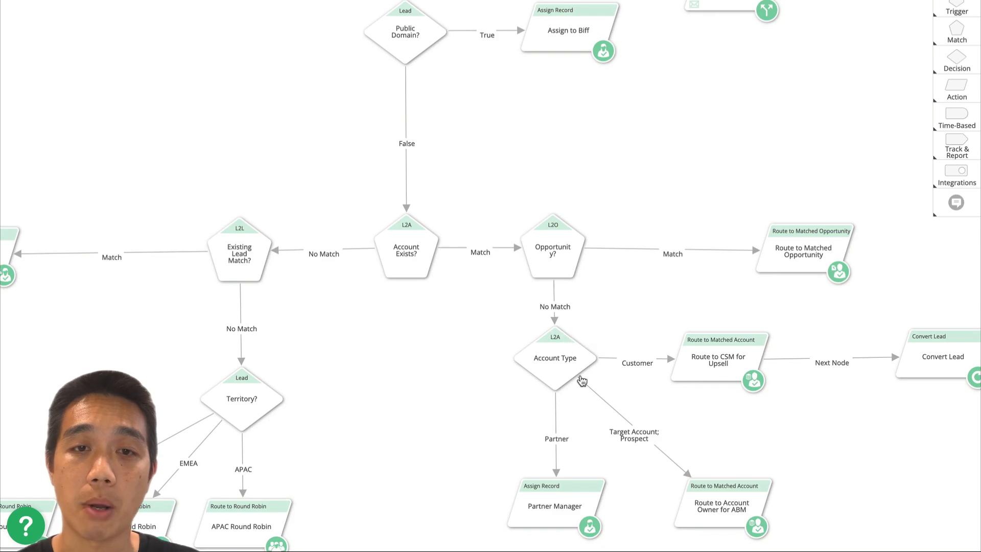
{"action": "scroll", "coordinate": [582, 381], "scroll_direction": "down", "scroll_amount": 1}
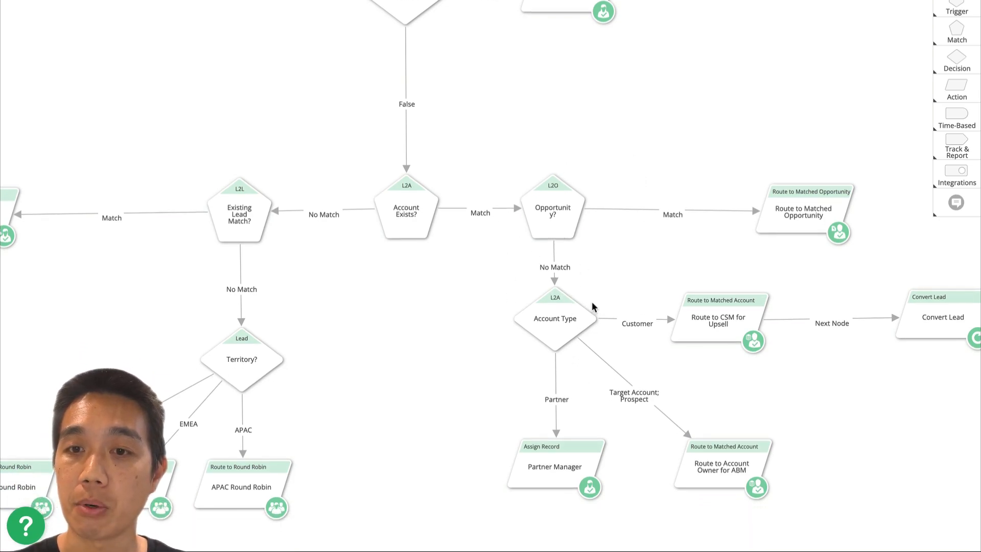
{"action": "scroll", "coordinate": [592, 307], "scroll_direction": "right", "scroll_amount": 2}
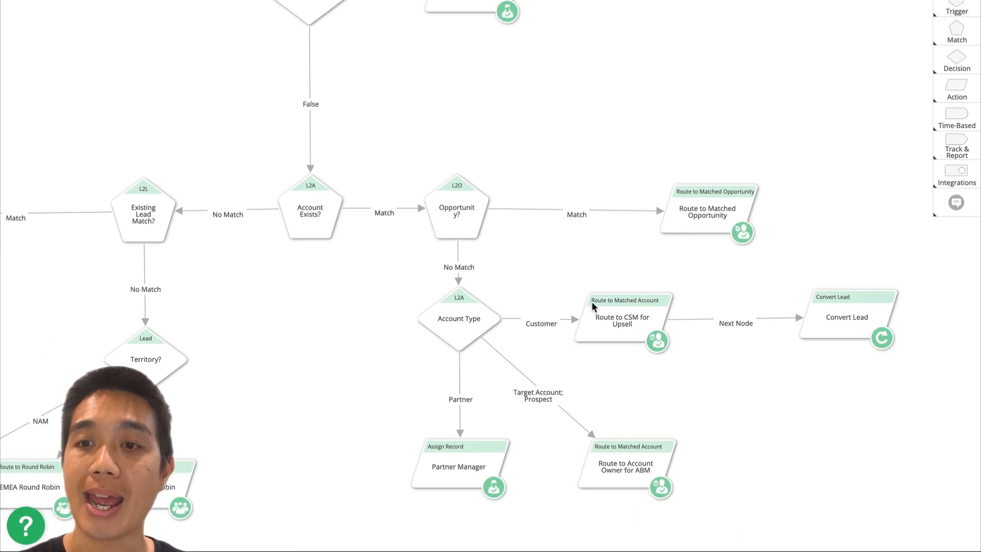
{"action": "scroll", "coordinate": [270, 401], "scroll_direction": "left", "scroll_amount": 4}
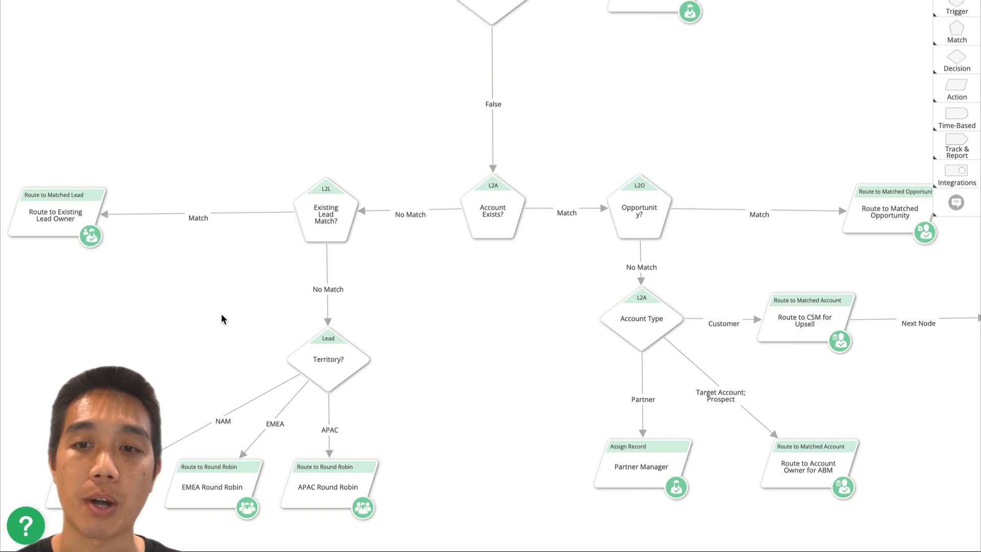
{"action": "scroll", "coordinate": [710, 397], "scroll_direction": "right", "scroll_amount": 1}
{"action": "scroll", "coordinate": [710, 397], "scroll_direction": "right", "scroll_amount": 6}
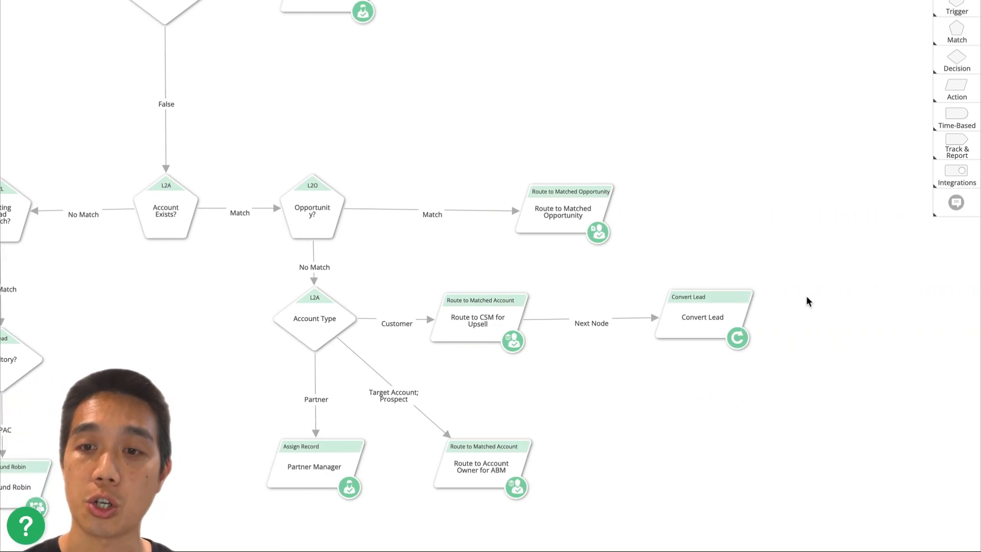
Move Convert Lead closer to Route to CSM for Upsell, and shift the whole Account Type branch down to make room below the Opportunity match.
{"action": "left_click_drag", "start_coordinate": [706, 320], "coordinate": [645, 320]}
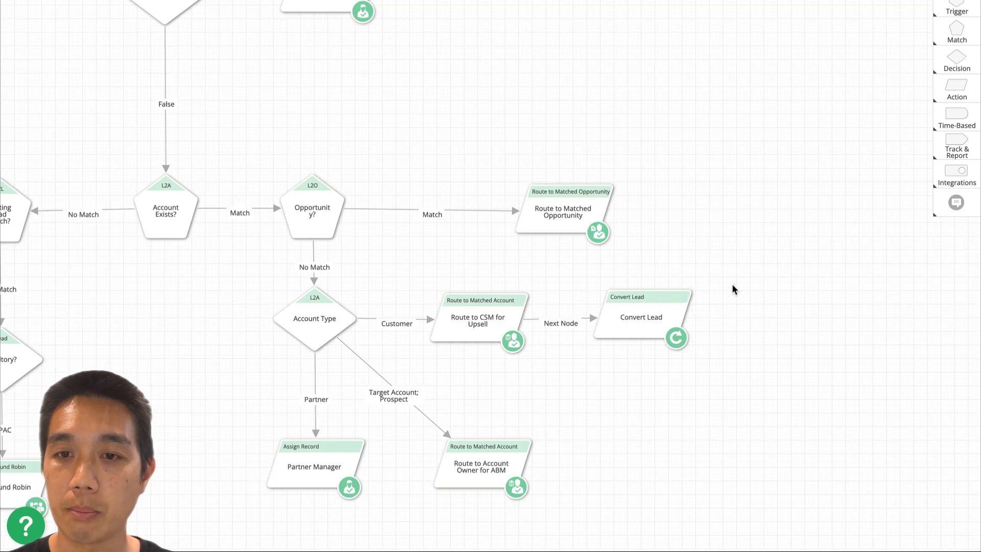
{"action": "left_click_drag", "start_coordinate": [733, 290], "coordinate": [280, 519]}
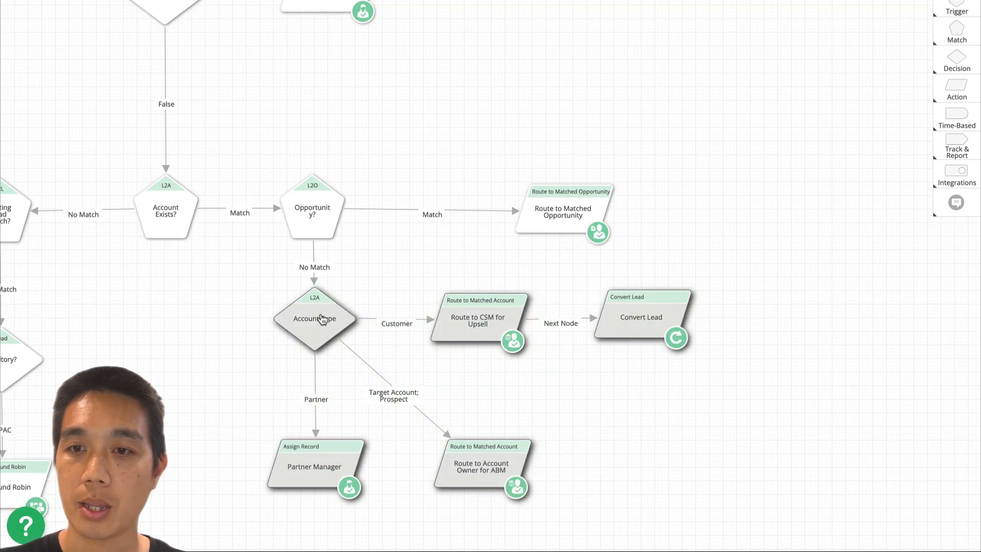
{"action": "left_click_drag", "start_coordinate": [322, 319], "coordinate": [324, 413]}
{"action": "left_click", "coordinate": [388, 351]}
Add an Update Record action below the Opportunity match node and redirect that node's No Match path to it.
{"action": "mouse_move", "coordinate": [960, 91]}
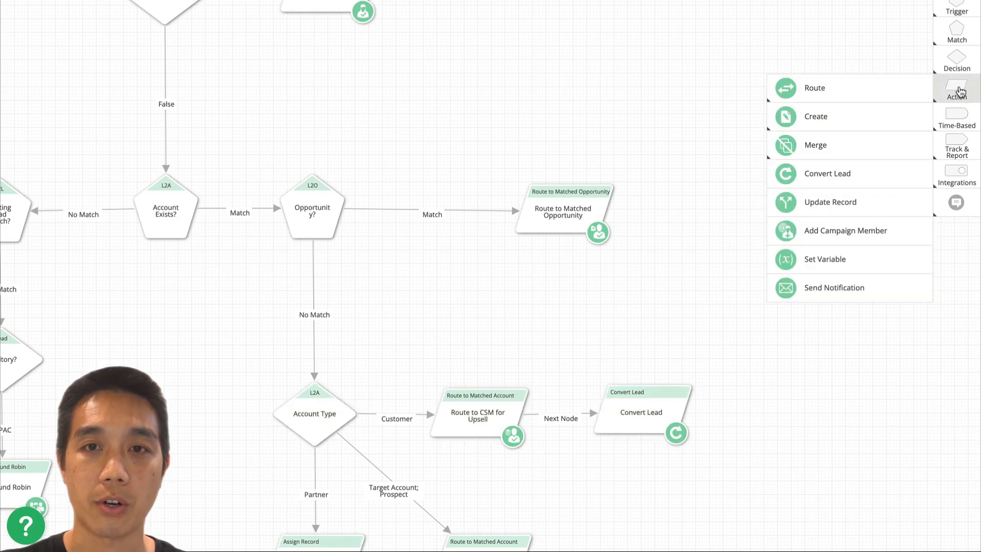
{"action": "left_click_drag", "start_coordinate": [833, 202], "coordinate": [445, 299]}
{"action": "left_click_drag", "start_coordinate": [319, 378], "coordinate": [316, 328]}
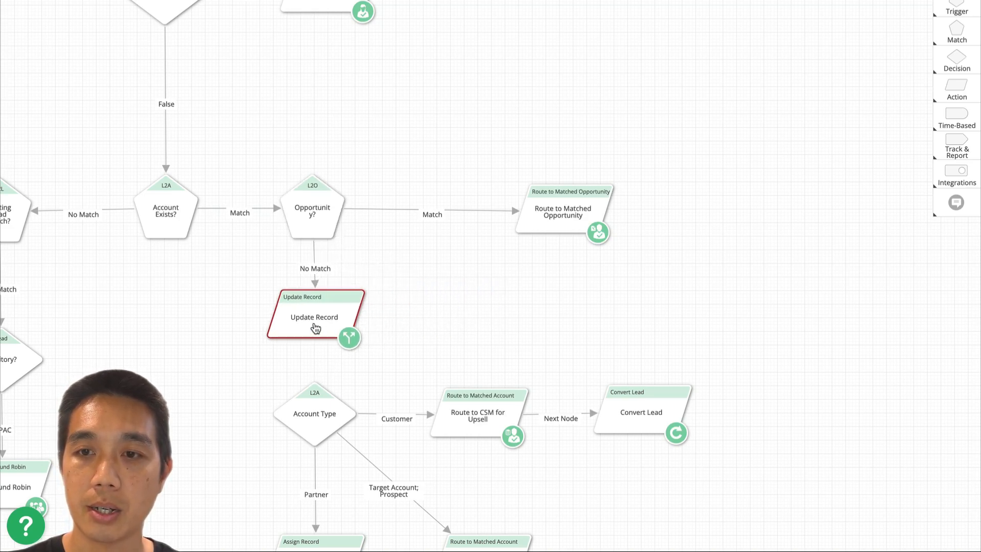
Rename the new Update Record node as "Stamp lead with time".
{"action": "double_click", "coordinate": [315, 328]}
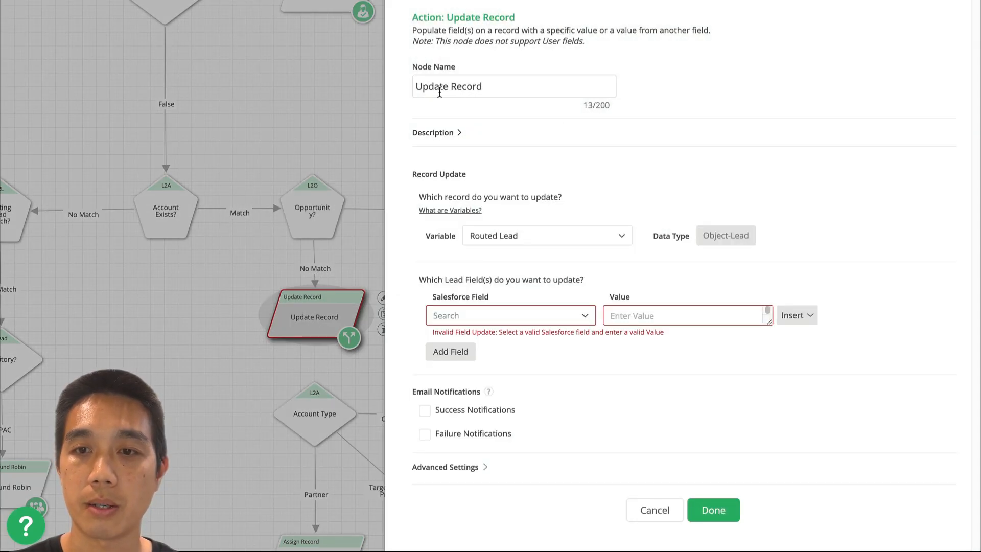
{"action": "triple_click", "coordinate": [440, 89]}
{"action": "key", "text": "BackSpace"}
{"action": "type", "text": "Sta"}
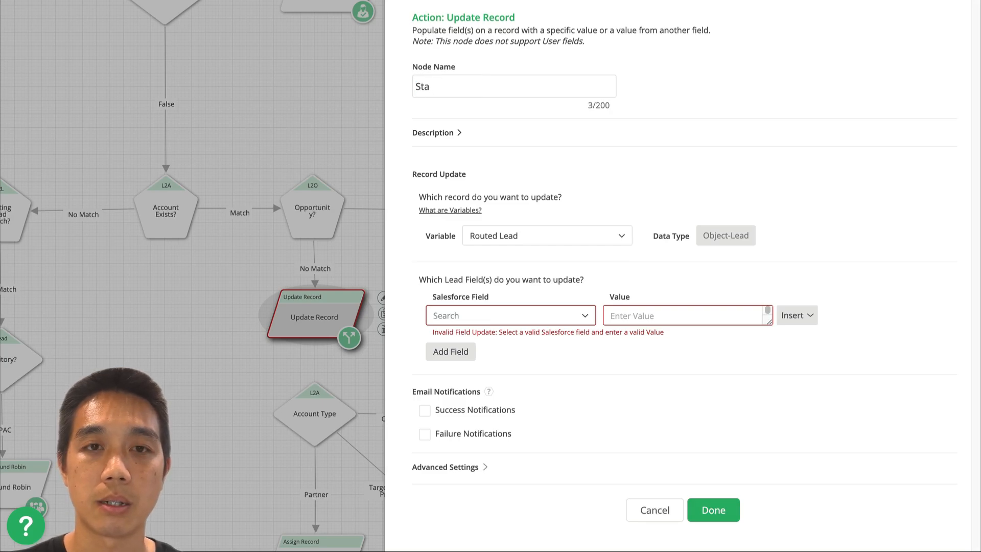
{"action": "type", "text": "mp lead"}
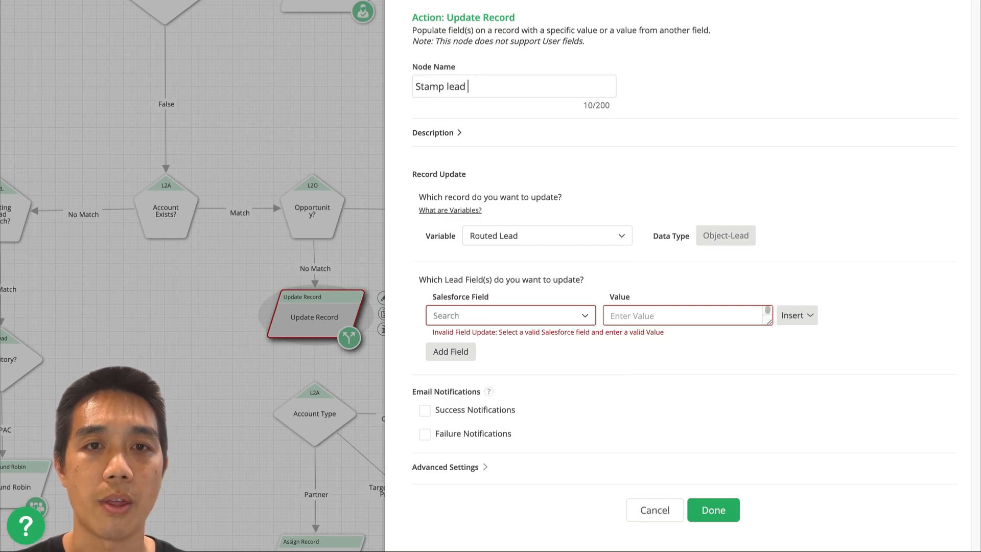
{"action": "type", "text": " with tpe"}
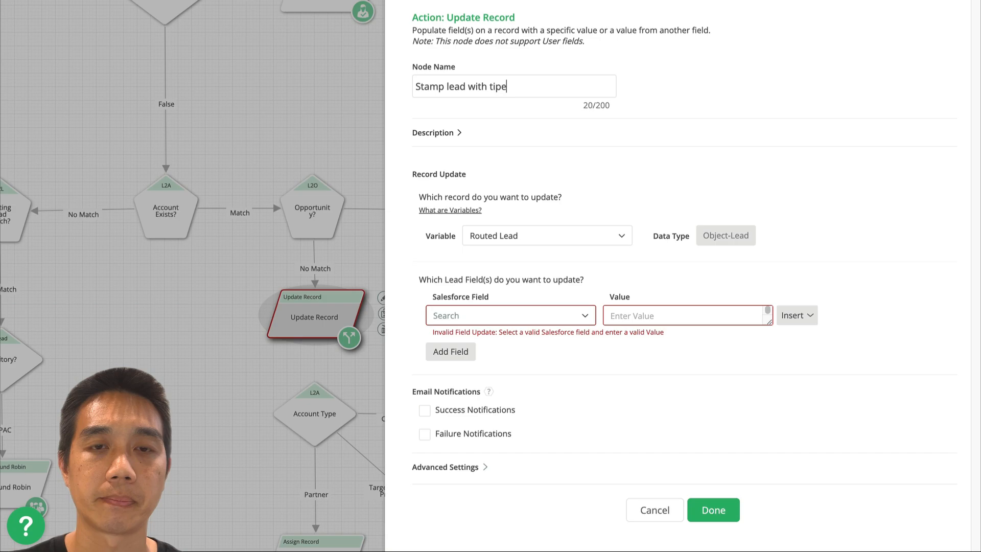
{"action": "key", "text": "BackSpace"}
{"action": "key", "text": "BackSpace"}
{"action": "type", "text": "ime of"}
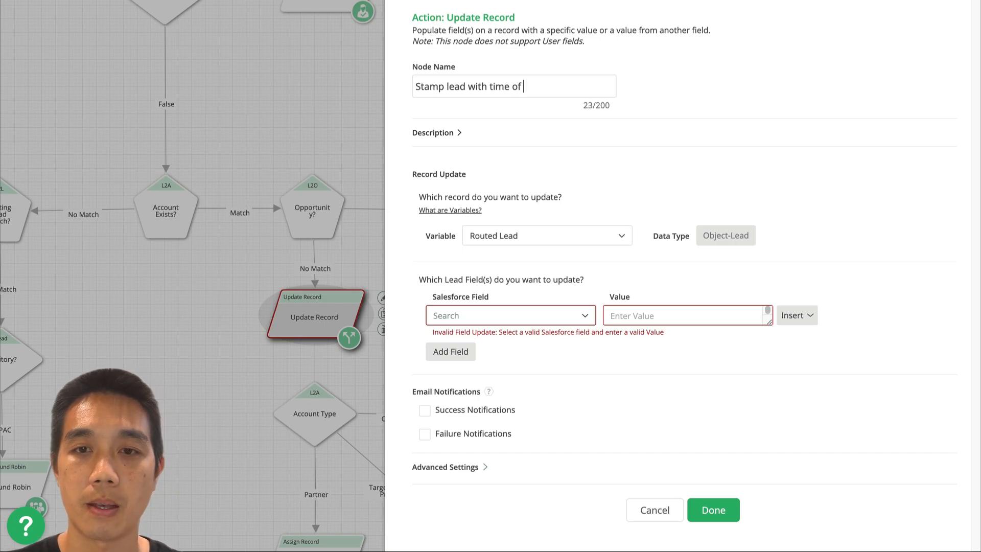
{"action": "key", "text": "BackSpace"}
{"action": "key", "text": "BackSpace"}
{"action": "key", "text": "BackSpace"}
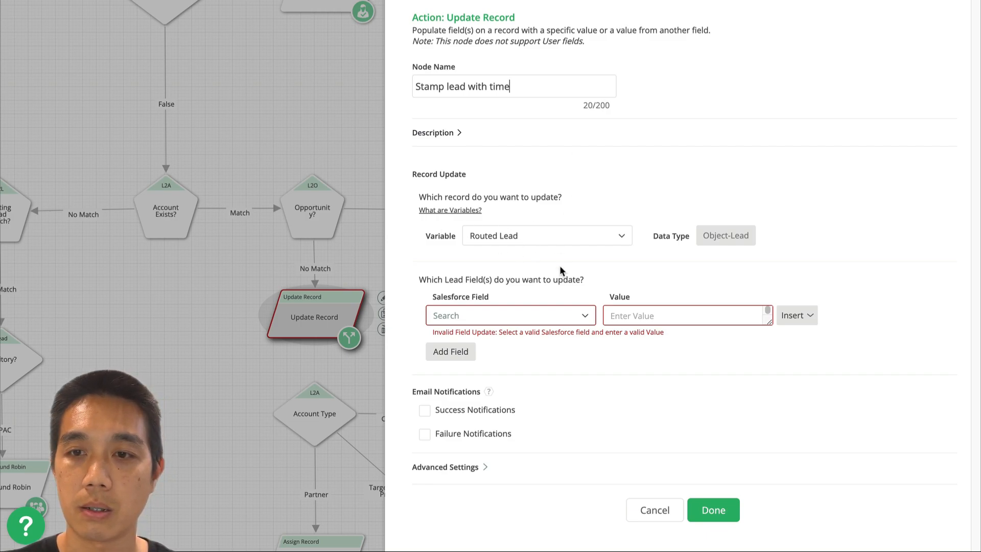
Refresh the Lead field list through the dummy search "fdsafdasfdsa", and find "opp" to choose No Opp When Routing? as the field to update.
{"action": "left_click", "coordinate": [545, 317]}
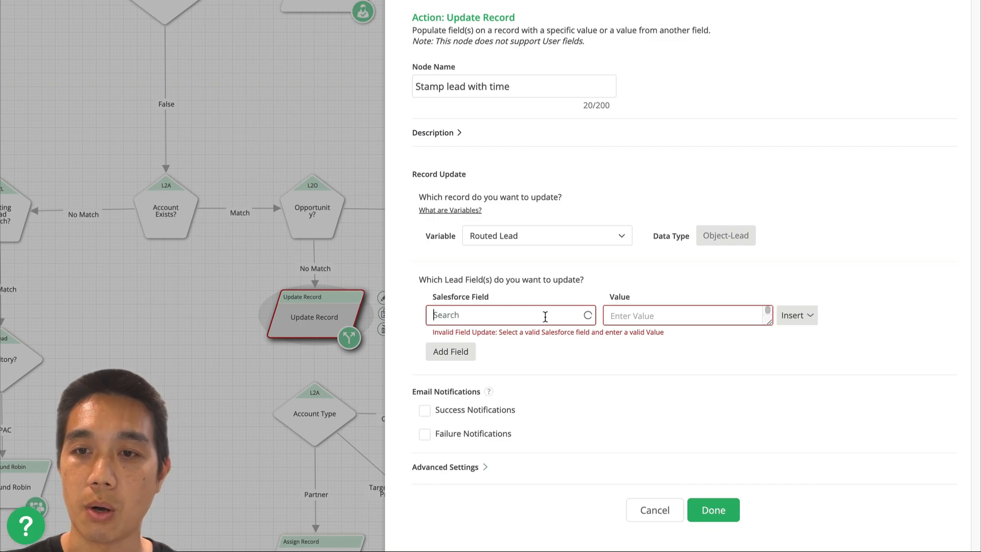
{"action": "type", "text": "fdsafdasfdsa"}
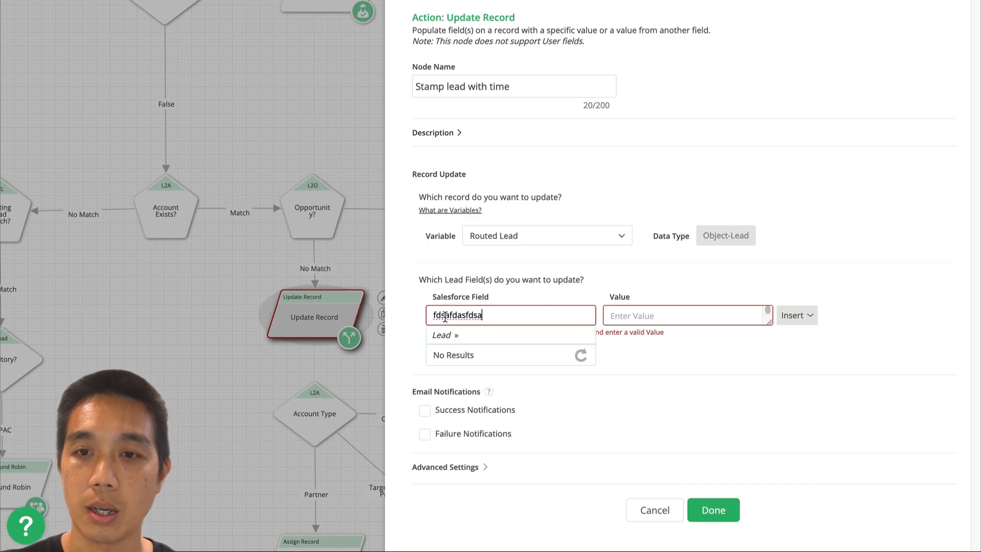
{"action": "left_click", "coordinate": [581, 358]}
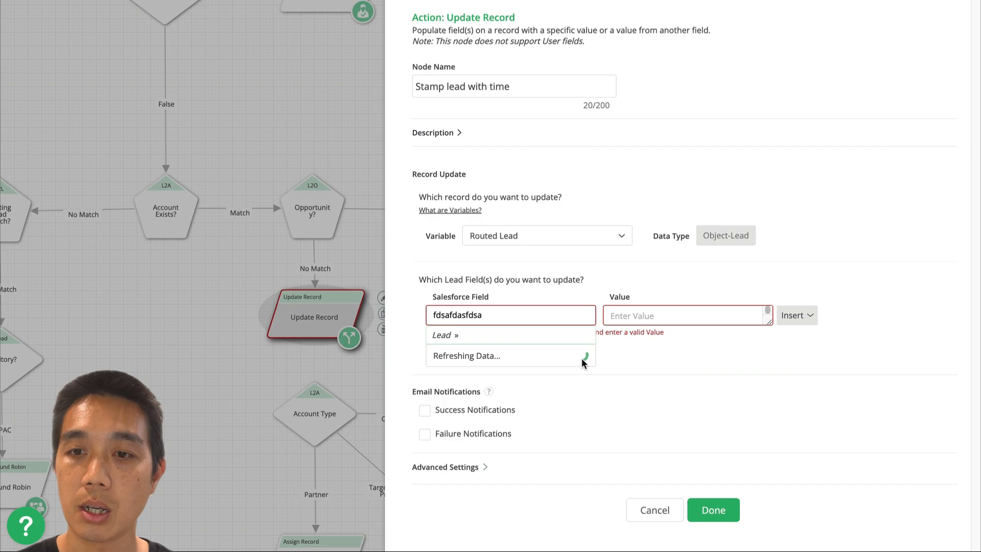
{"action": "key", "text": "ctrl+a"}
{"action": "key", "text": "BackSpace"}
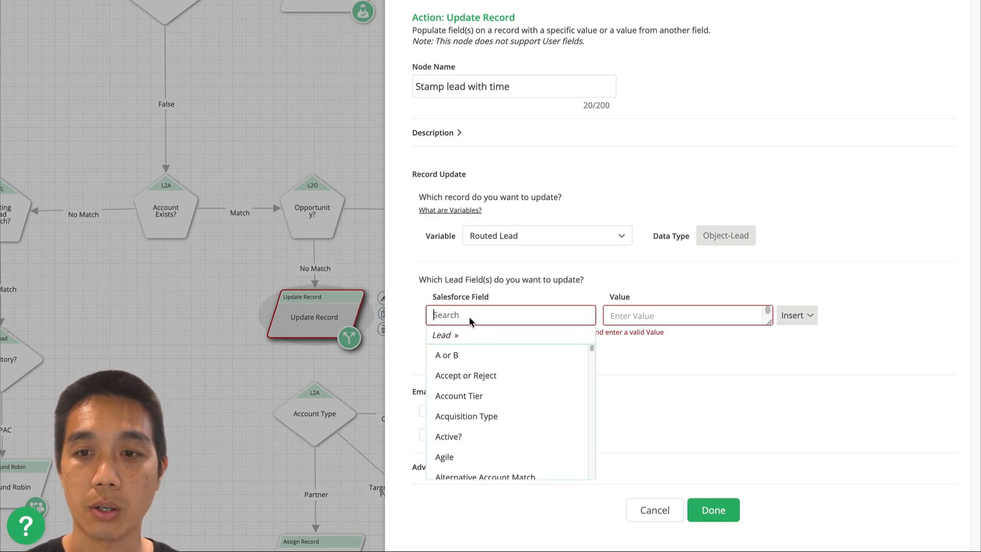
{"action": "type", "text": "opp"}
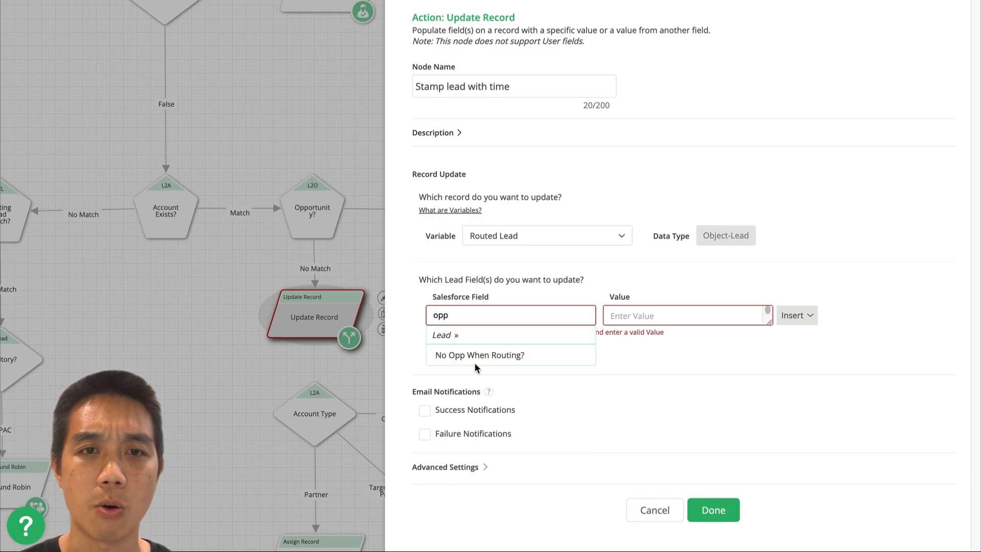
{"action": "left_click", "coordinate": [507, 359]}
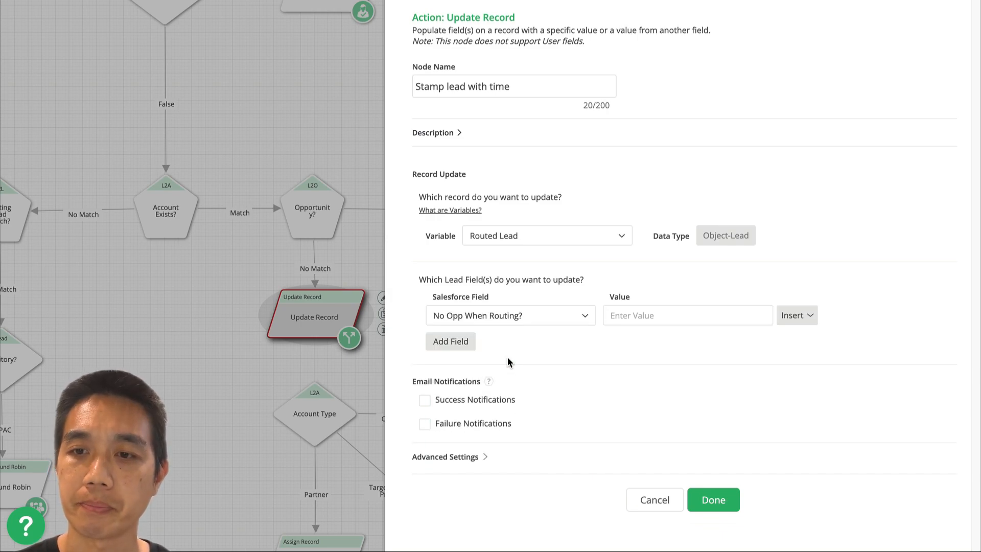
Insert the relative date Today (Now) as the value for the No Opp When Routing? field.
{"action": "left_click", "coordinate": [739, 320]}
{"action": "left_click", "coordinate": [800, 316]}
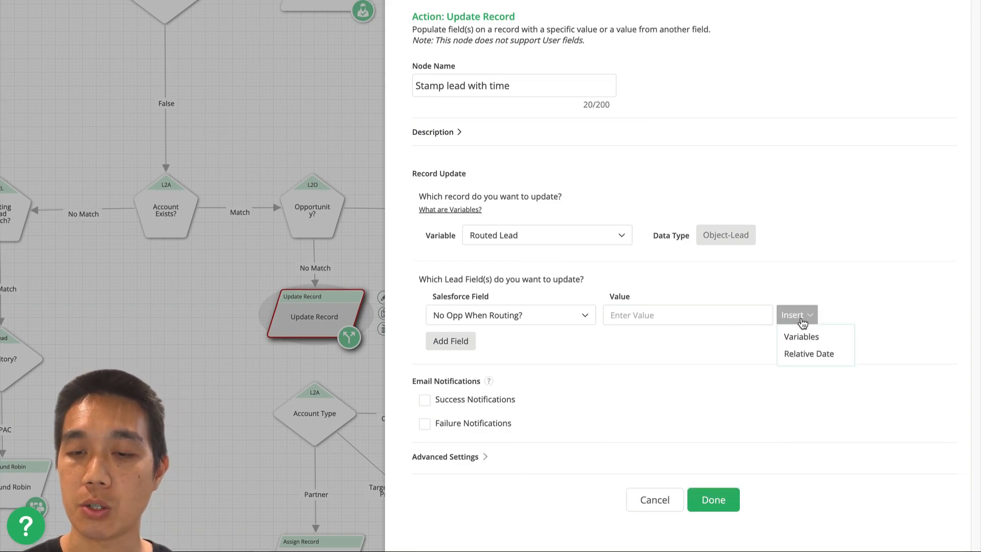
{"action": "left_click", "coordinate": [809, 355]}
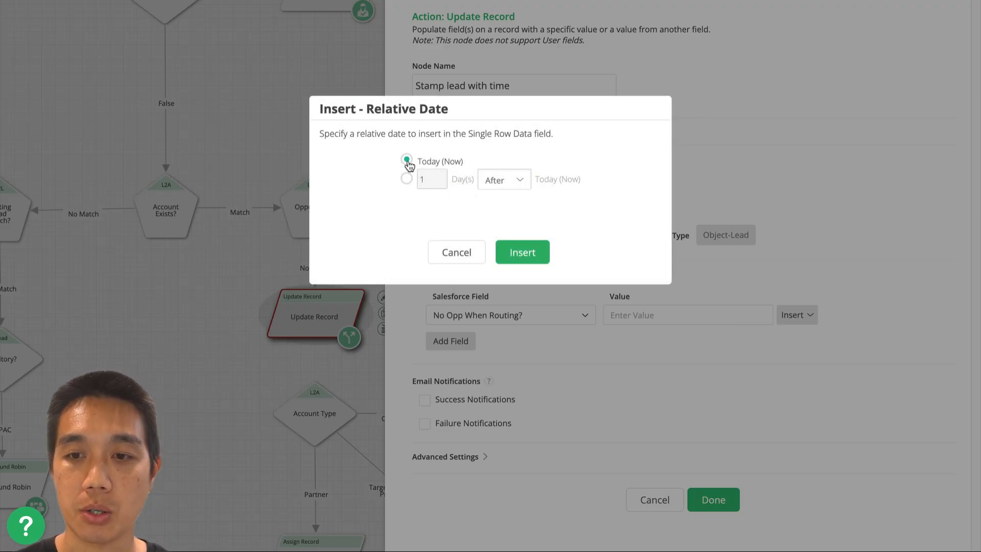
{"action": "left_click", "coordinate": [546, 254]}
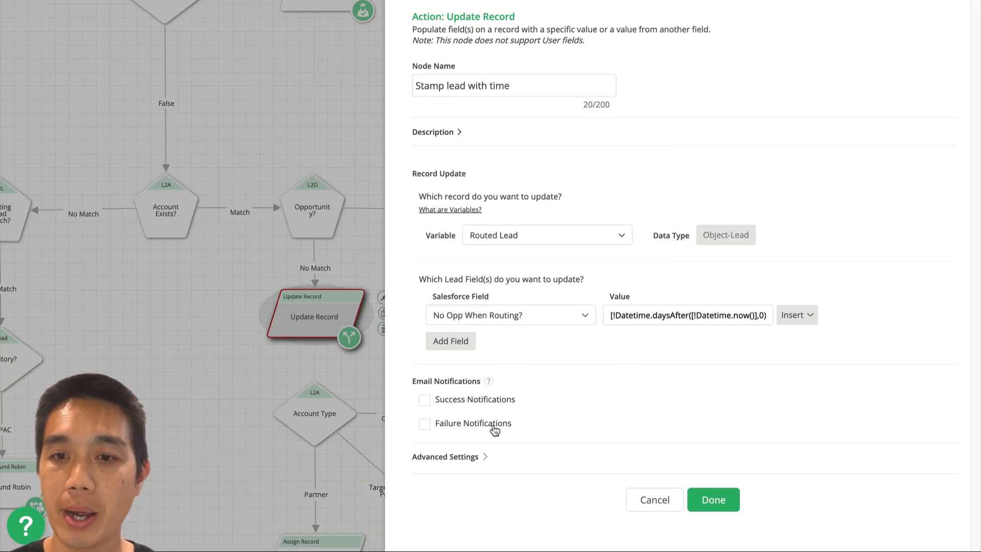
Route the update node's Next Node path to the Account Type node and save the node's settings.
{"action": "left_click", "coordinate": [466, 456]}
{"action": "scroll", "coordinate": [605, 422], "scroll_direction": "down", "scroll_amount": 2}
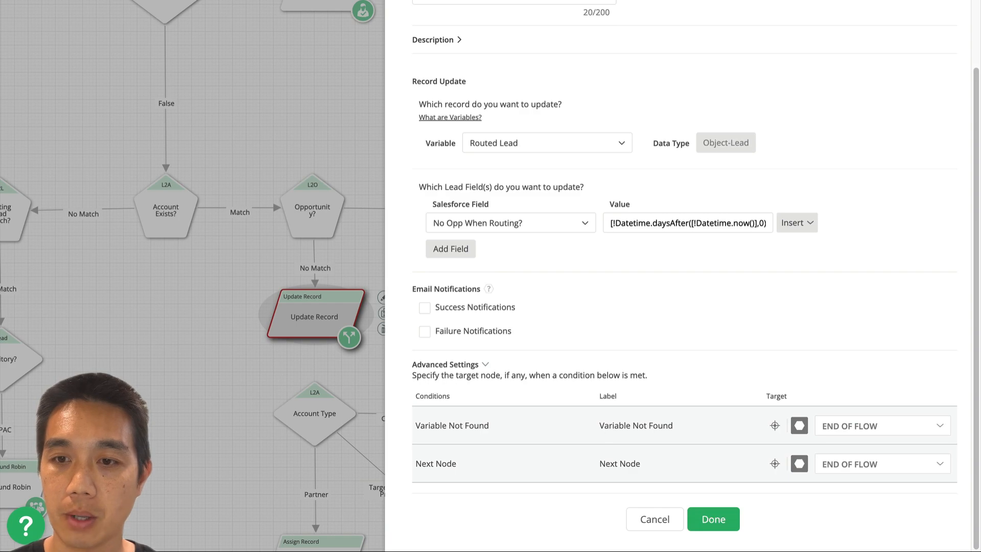
{"action": "left_click", "coordinate": [775, 465]}
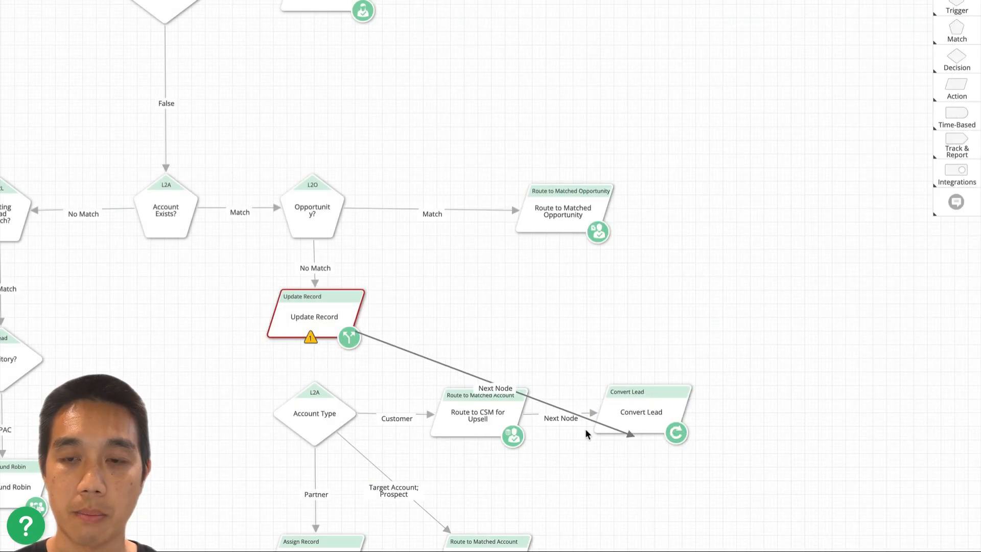
{"action": "left_click", "coordinate": [321, 418]}
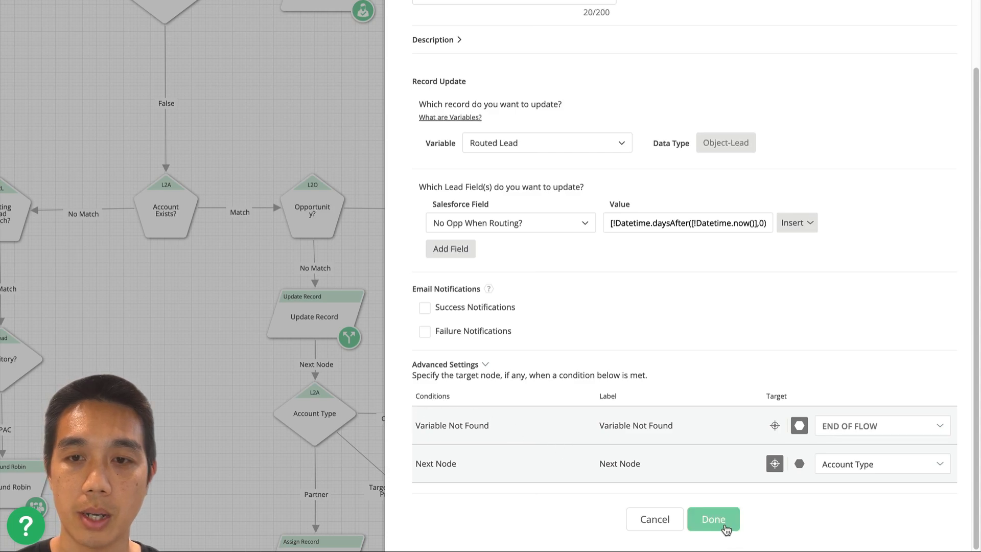
{"action": "left_click", "coordinate": [714, 519]}
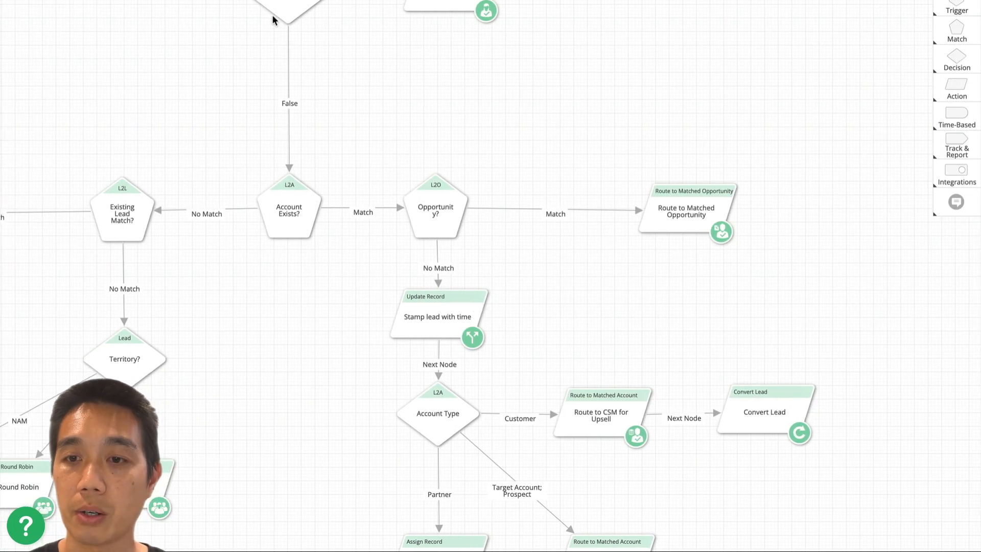